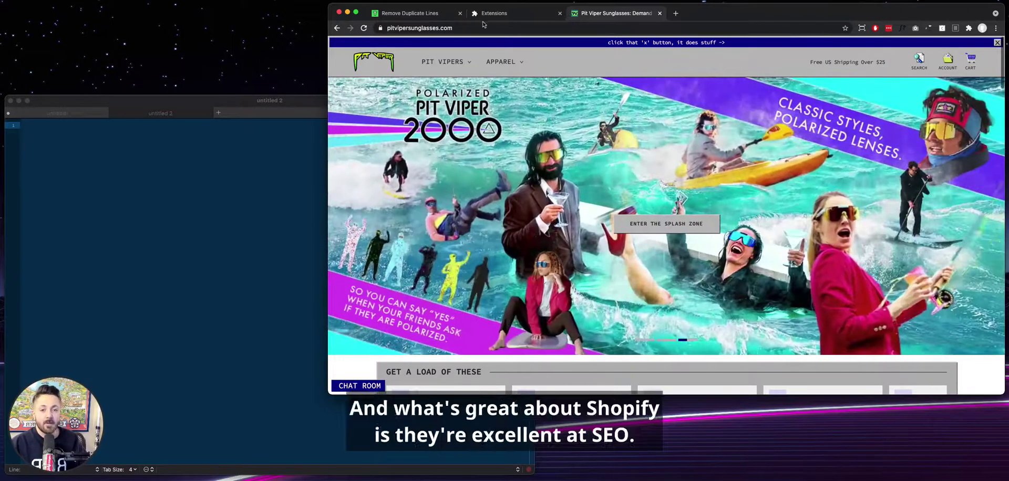
Load the store's /sitemap.xml index page
left_click(503, 27)
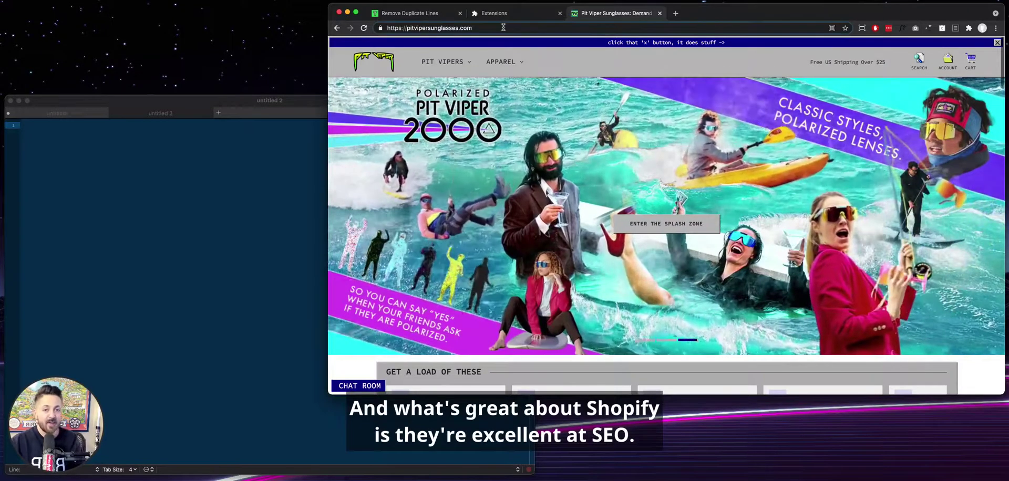
type("/sitem")
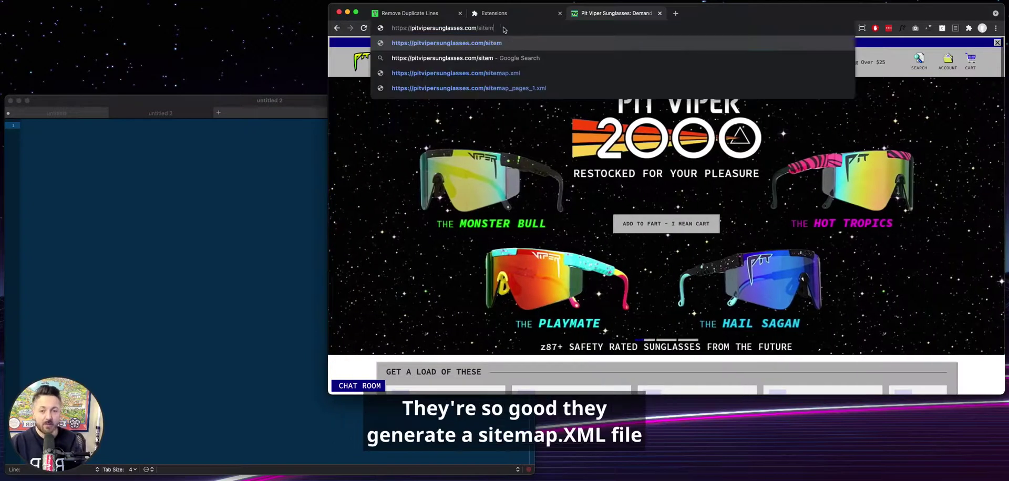
type("ap.xml")
key("Return")
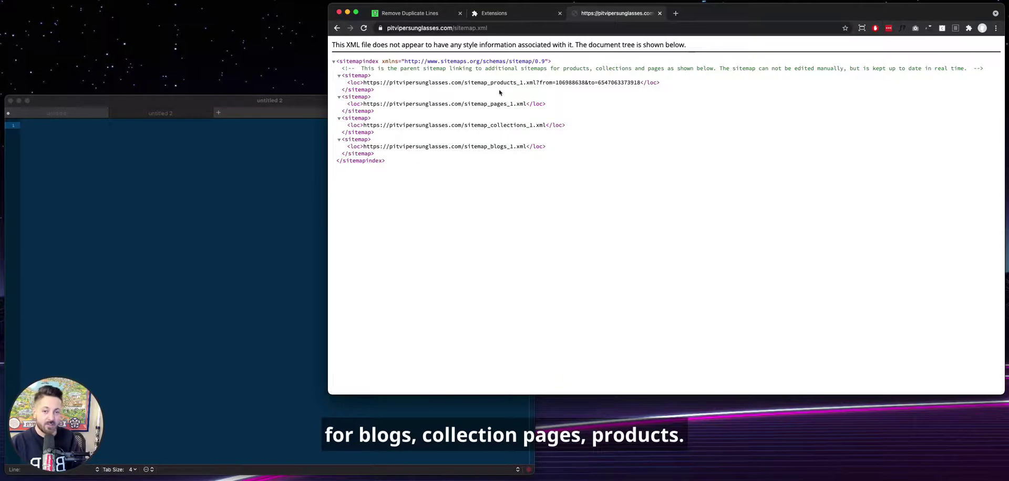
Copy the sitemap_pages_1.xml URL from the sitemap index
double_click(491, 30)
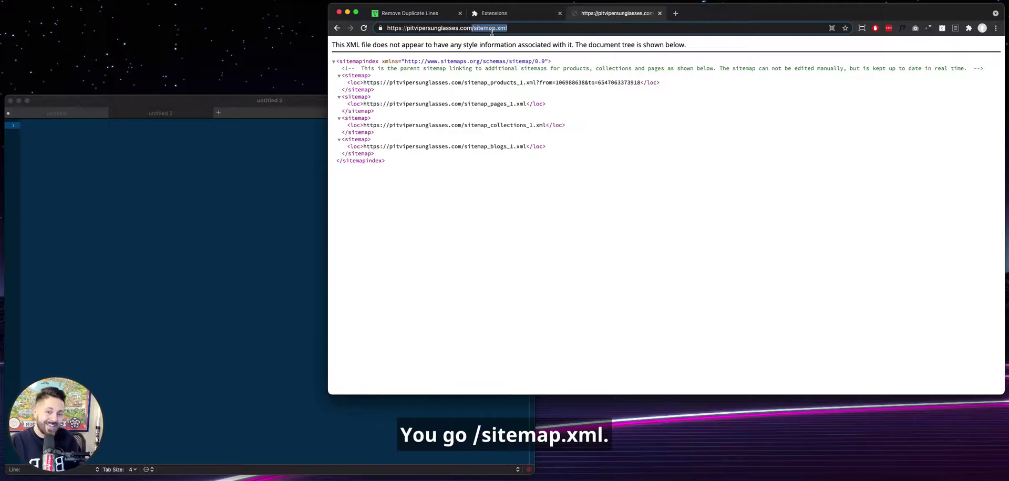
left_click(510, 204)
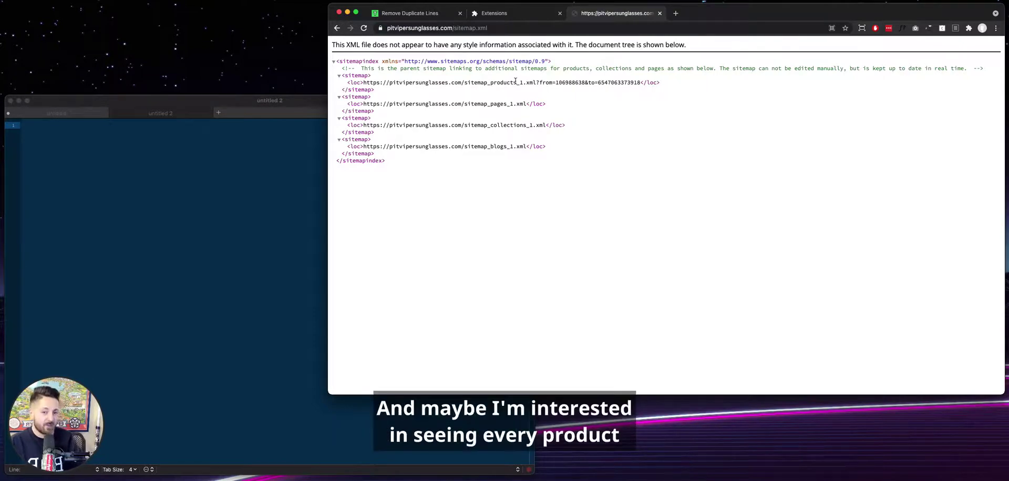
triple_click(498, 104)
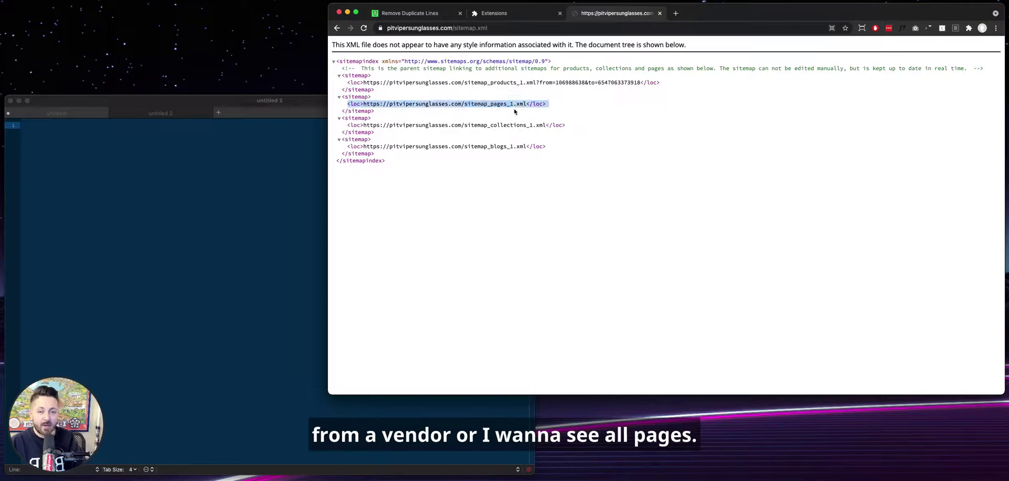
left_click_drag(526, 103, 364, 103)
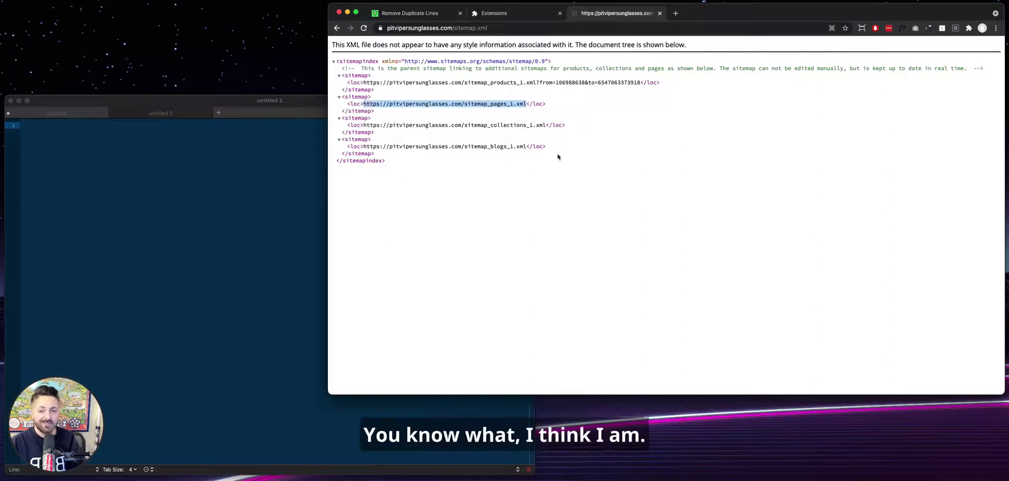
key("cmd+c")
left_click(533, 28)
Load the copied sitemap_pages_1.xml URL and scroll through its page entries
key("cmd+v")
key("Return")
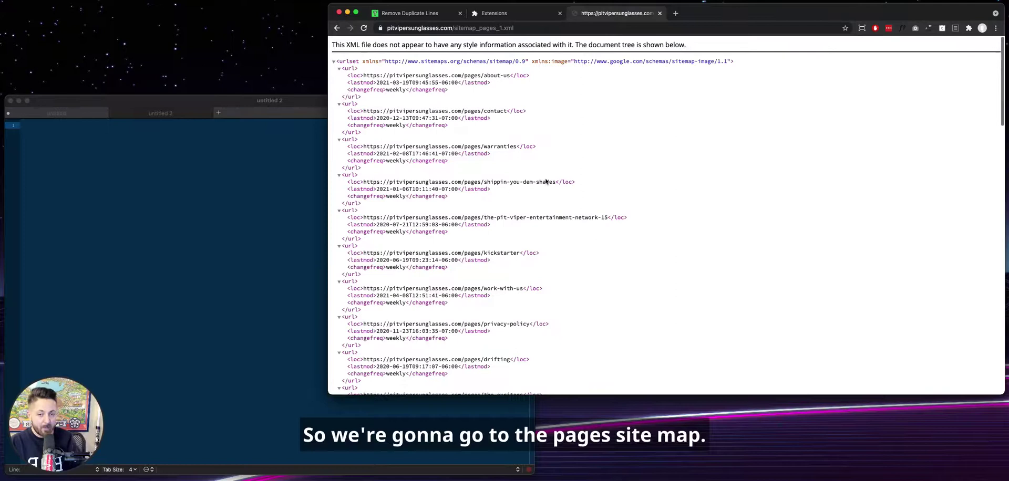
scroll(545, 180, "down", 5)
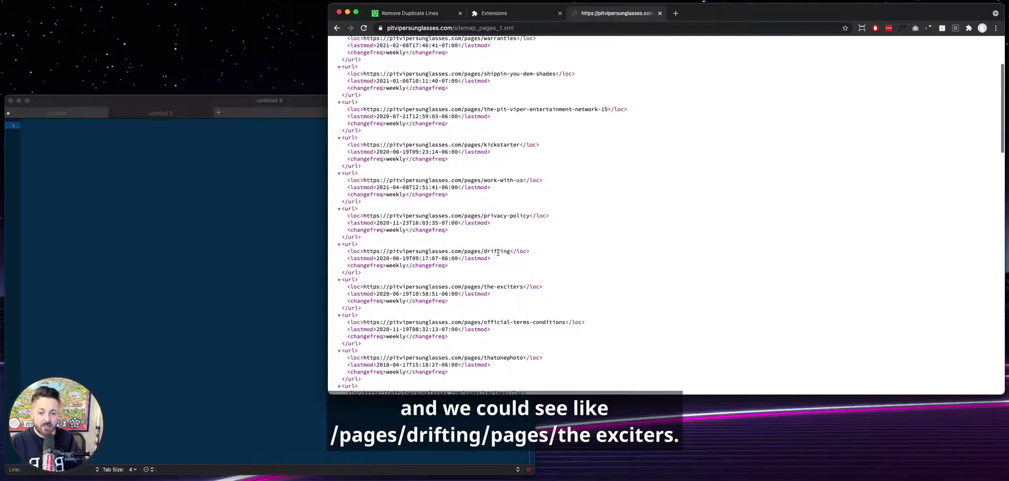
double_click(498, 252)
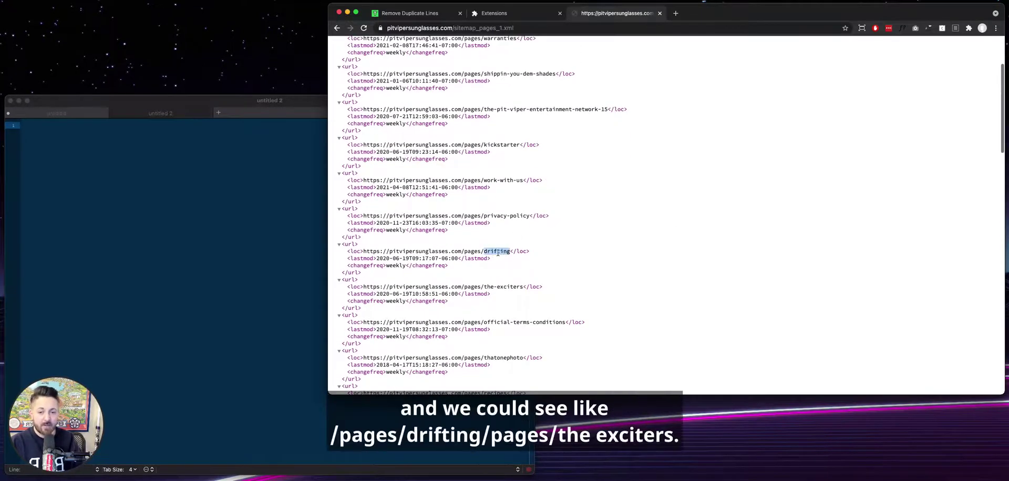
double_click(472, 286)
left_click(522, 320)
scroll(522, 320, "down", 1)
scroll(521, 320, "down", 10)
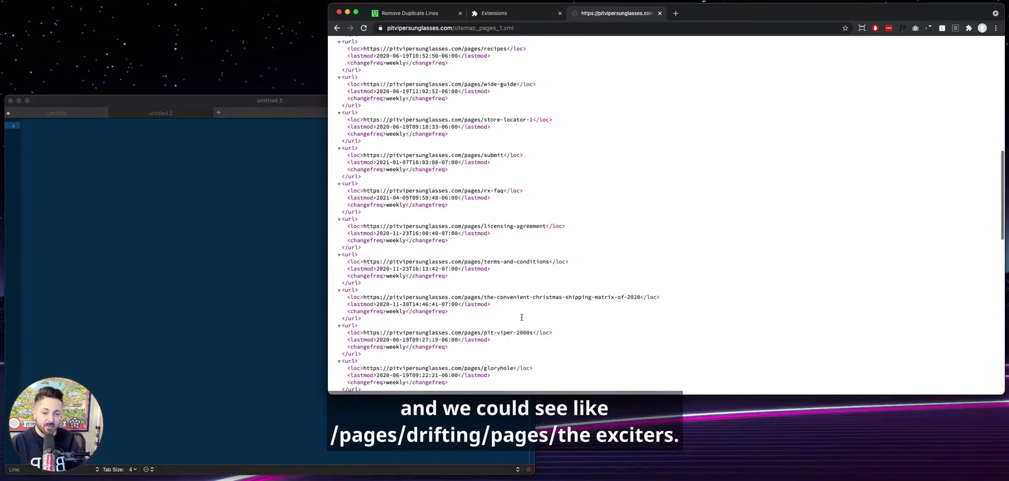
scroll(522, 318, "up", 20)
scroll(608, 281, "down", 1)
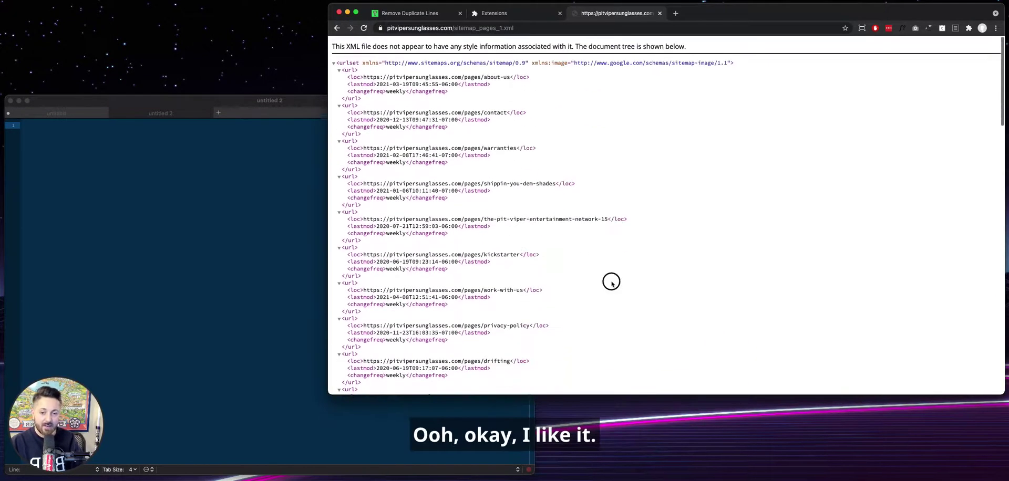
Select and copy the entire pages sitemap XML
key("super+a")
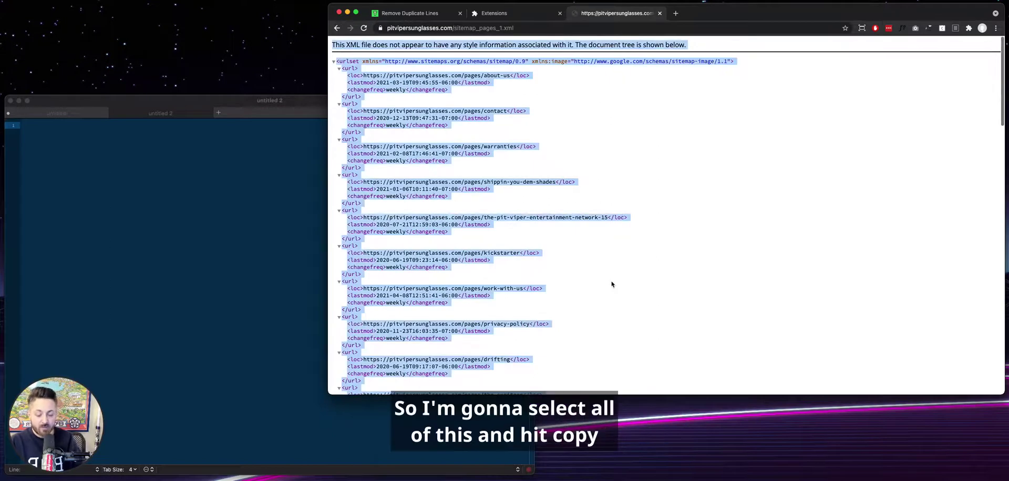
right_click(455, 116)
left_click(483, 135)
left_click(655, 160)
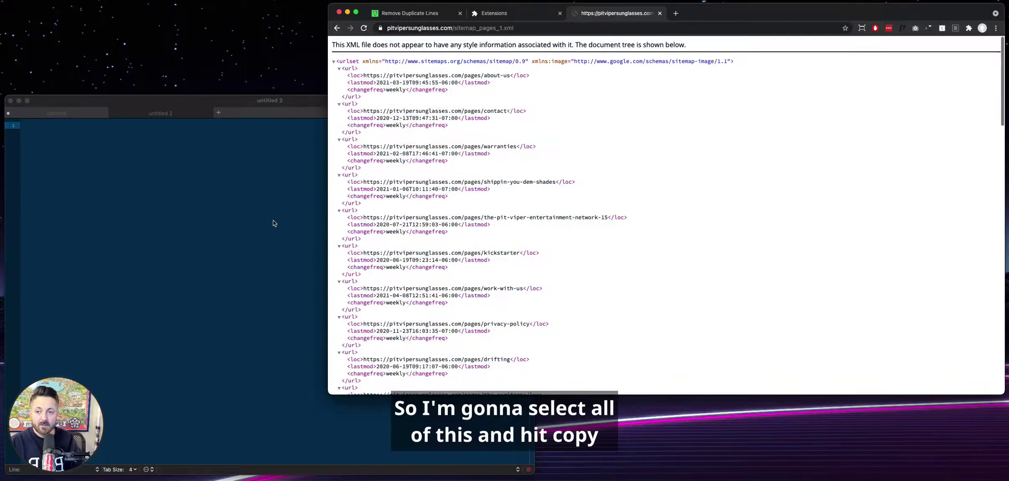
Paste the sitemap XML into untitled 2 and apply Sort Selection & Remove Duplicates
left_click(273, 221)
key("super+v")
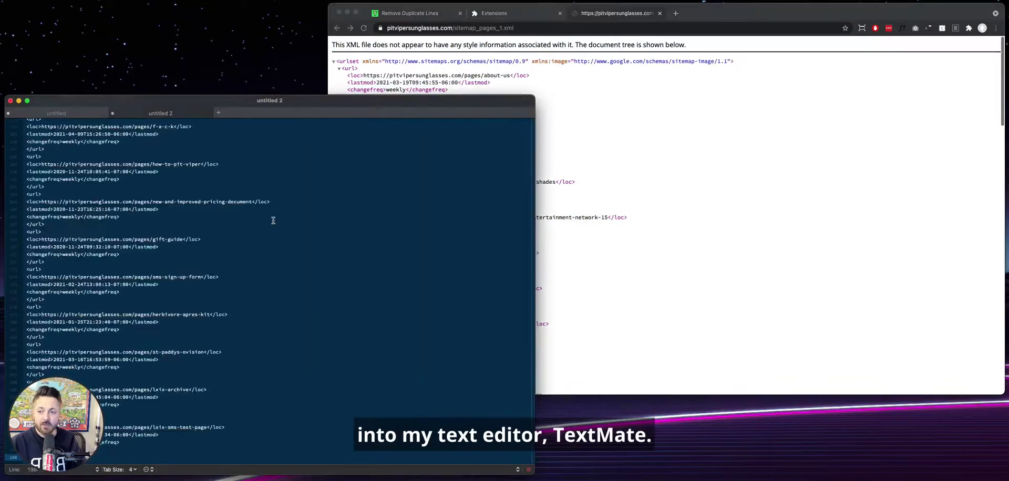
scroll(273, 221, "up", 15)
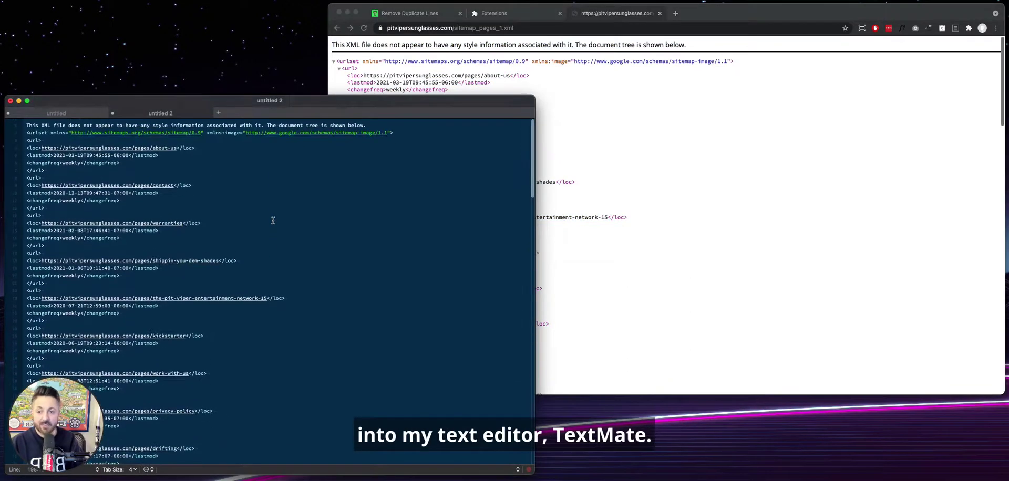
key("super+a")
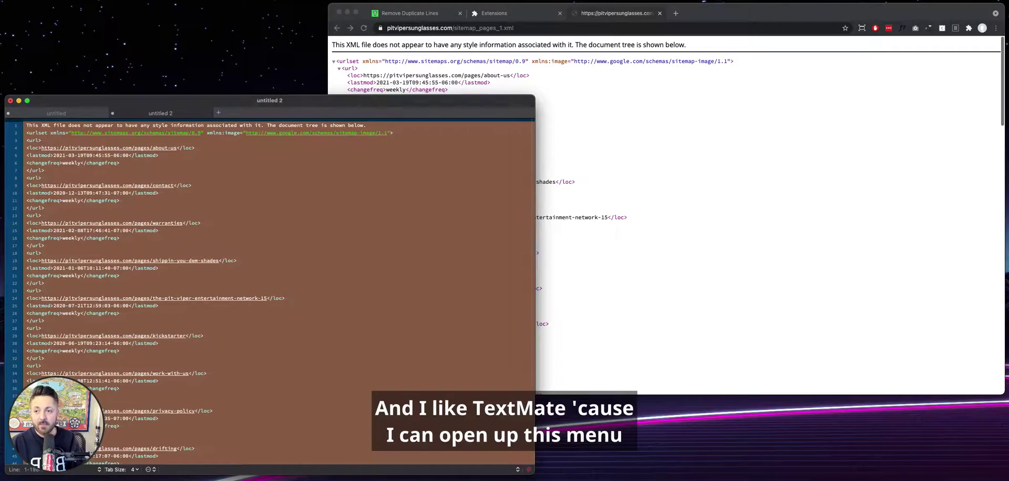
left_click(92, 0)
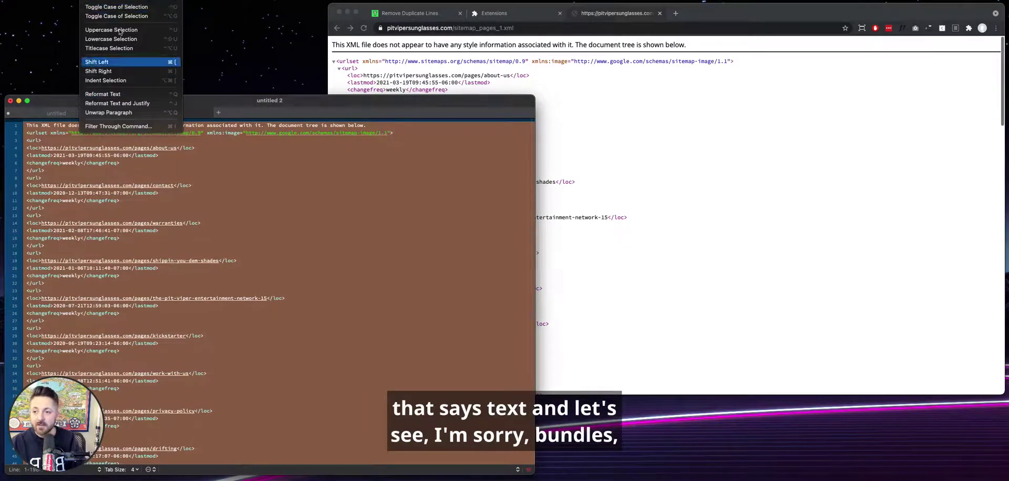
mouse_move(152, 0)
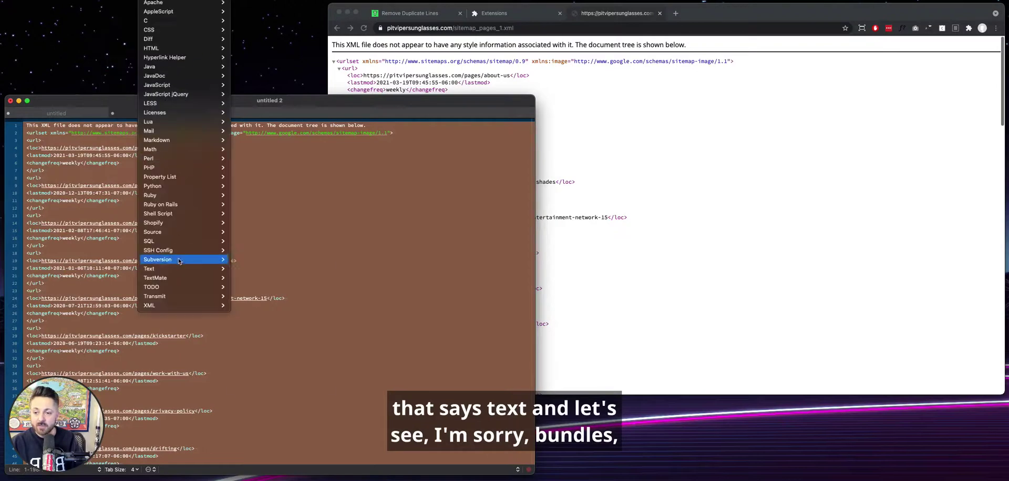
mouse_move(184, 268)
mouse_move(322, 307)
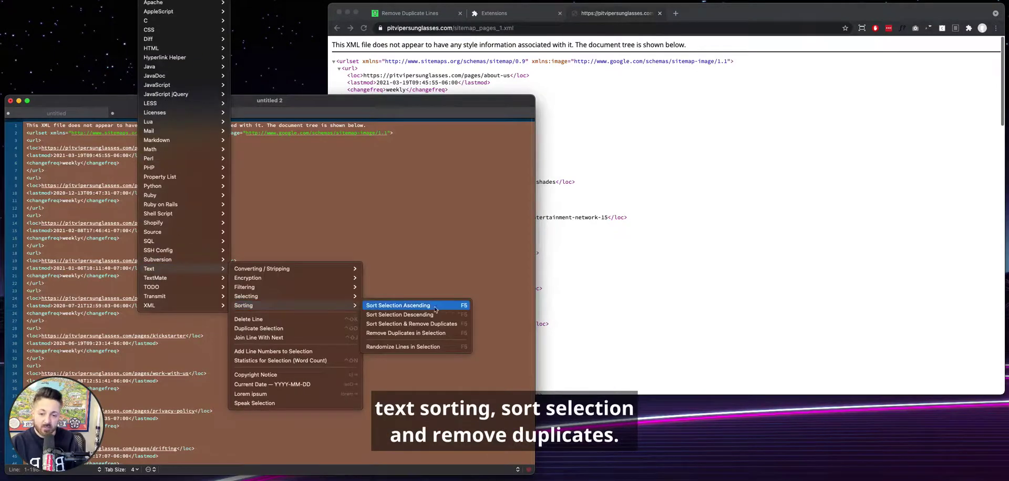
left_click(435, 324)
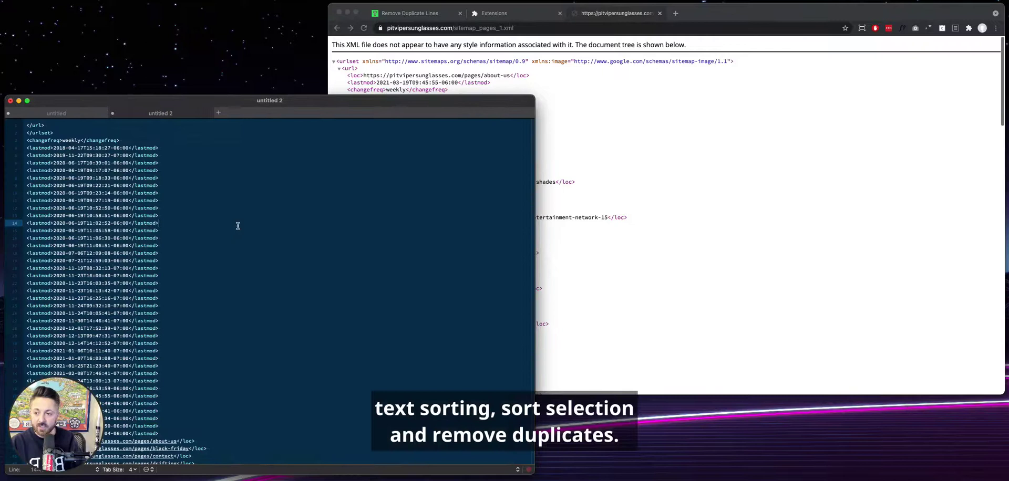
Delete the lastmod, changefreq and XML header lines, leaving only the <loc> URL lines
left_click(239, 225)
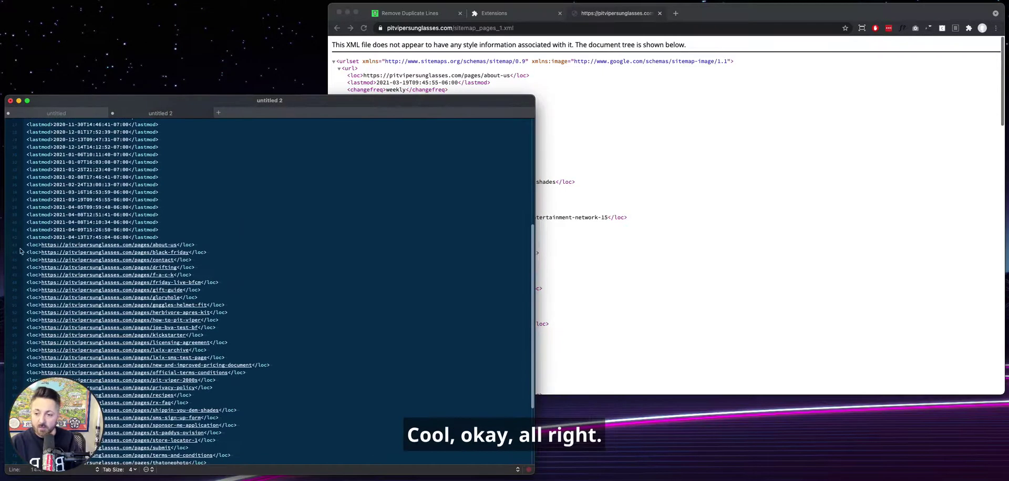
scroll(23, 252, "down", 4)
left_click(26, 166, "shift")
left_click_drag(26, 166, 23, 16)
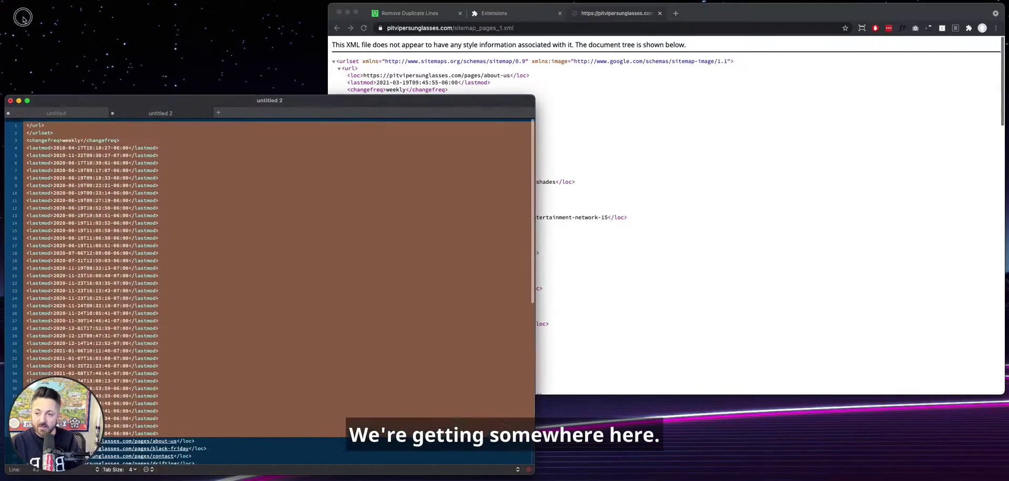
key("BackSpace")
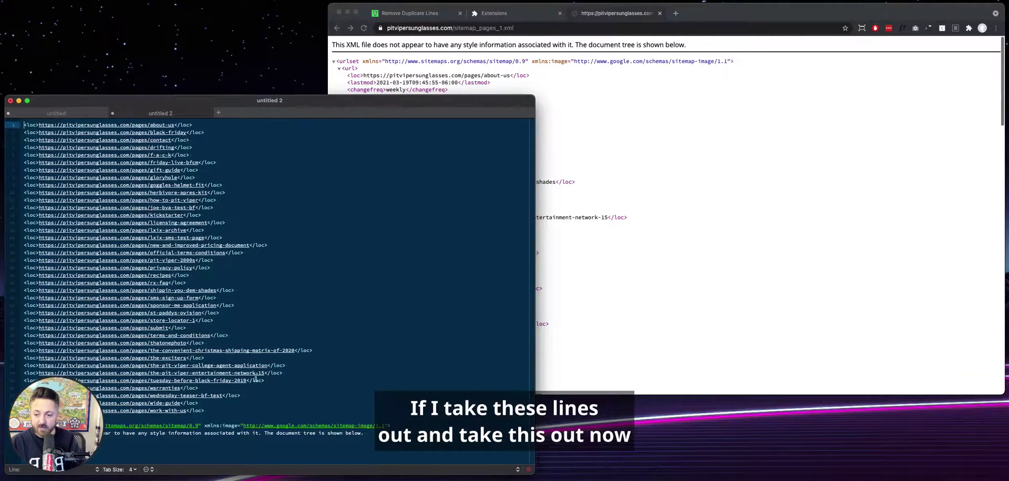
left_click_drag(210, 411, 378, 446)
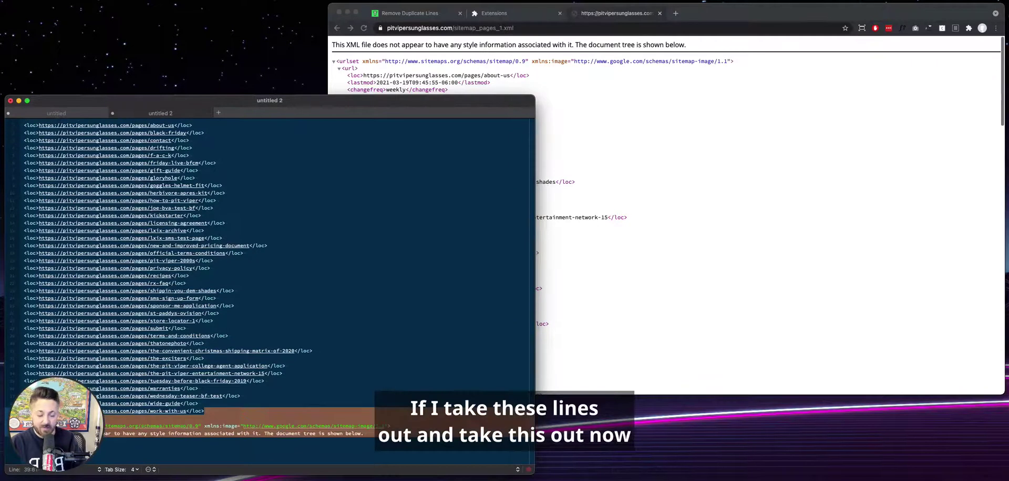
key("BackSpace")
left_click(39, 125)
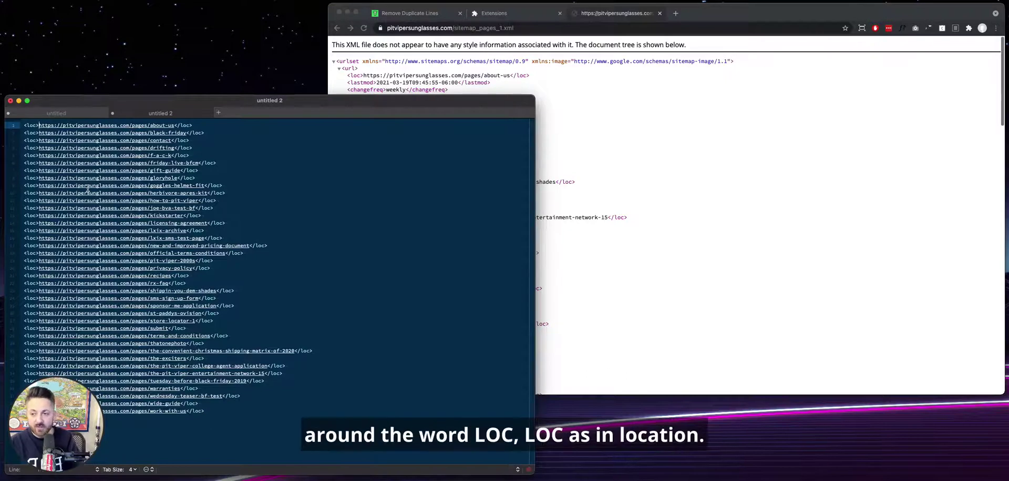
key("super+shift+Left")
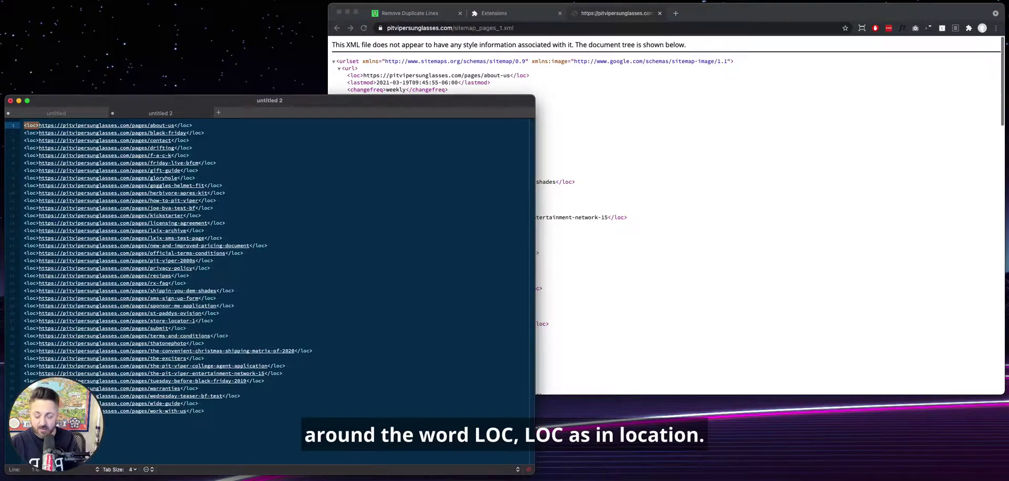
Replace all <loc> and </loc> tags with nothing
key("super+f")
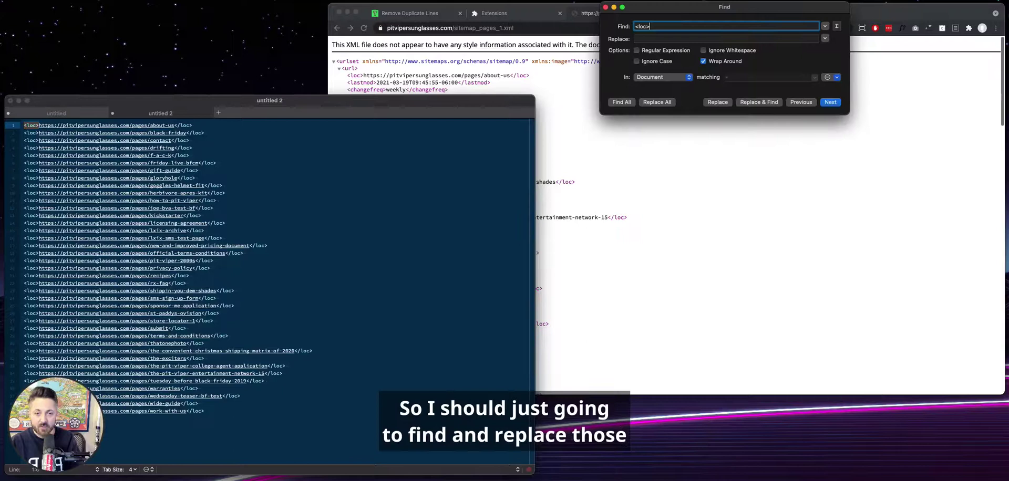
left_click(685, 38)
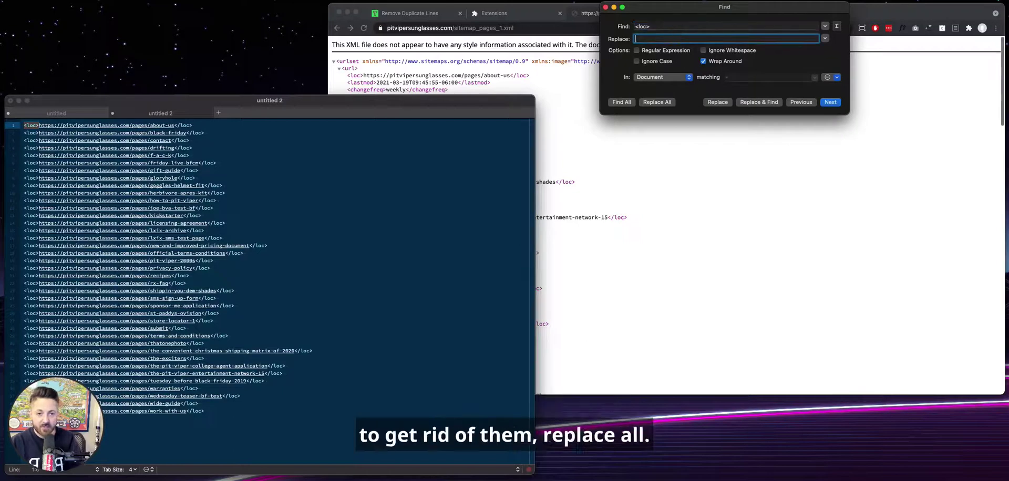
left_click(657, 102)
left_click(661, 28)
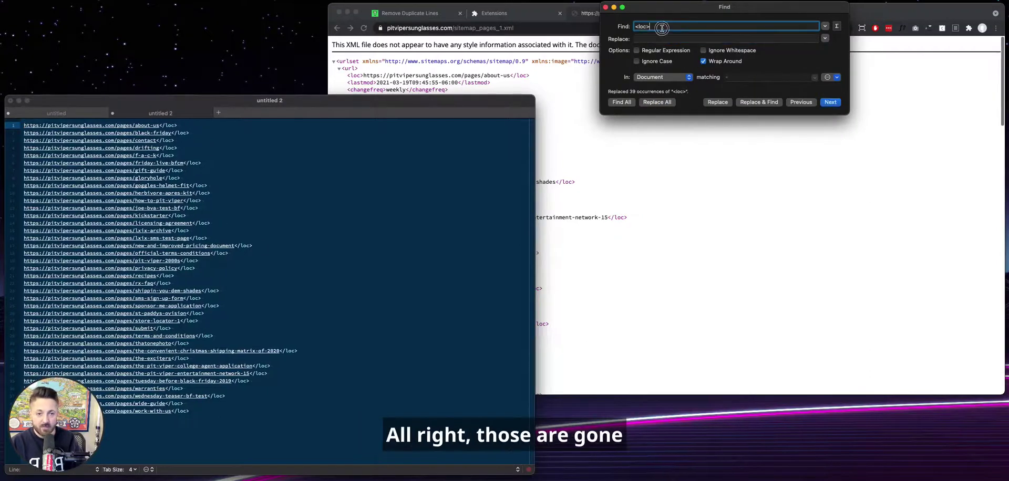
key("Up")
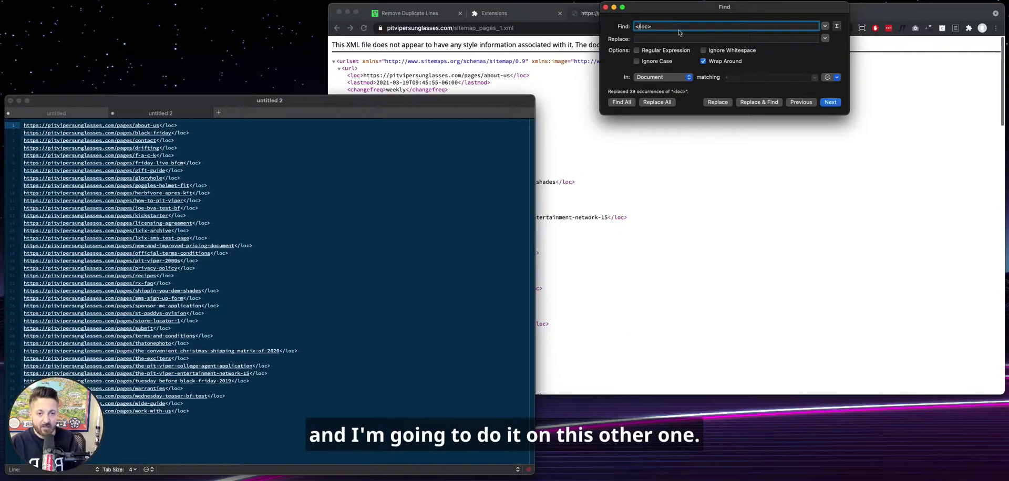
type("/")
left_click(661, 102)
key("Escape")
Select and copy the whole list of 39 page URLs
left_click(347, 242)
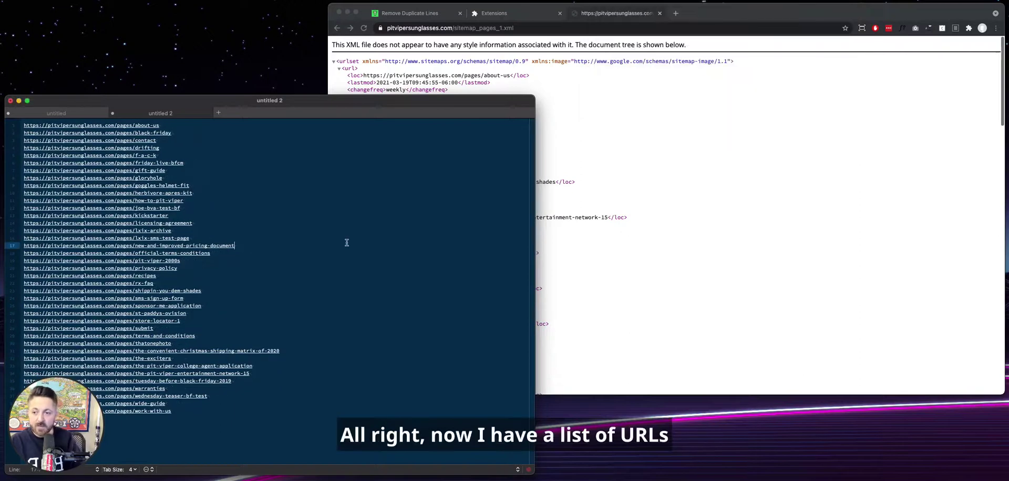
key("super+a")
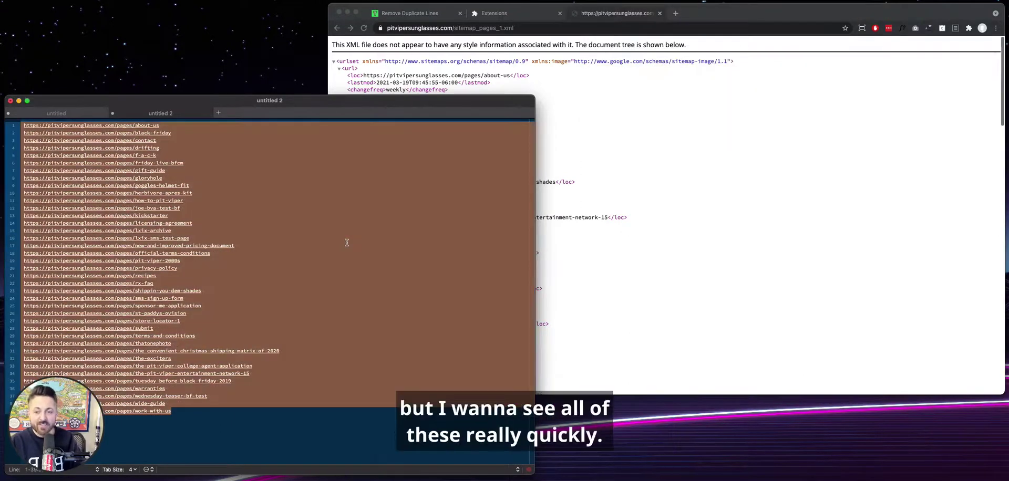
right_click(149, 204)
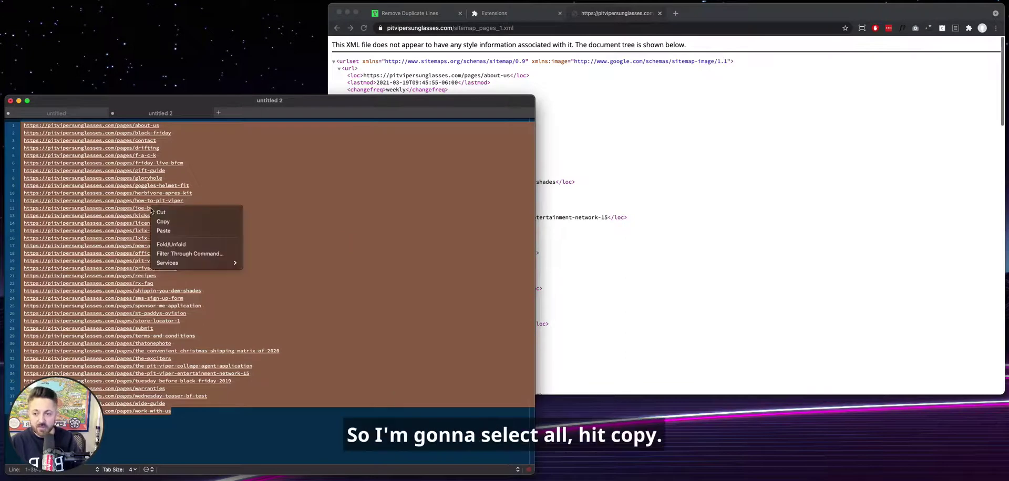
left_click(157, 221)
left_click(663, 166)
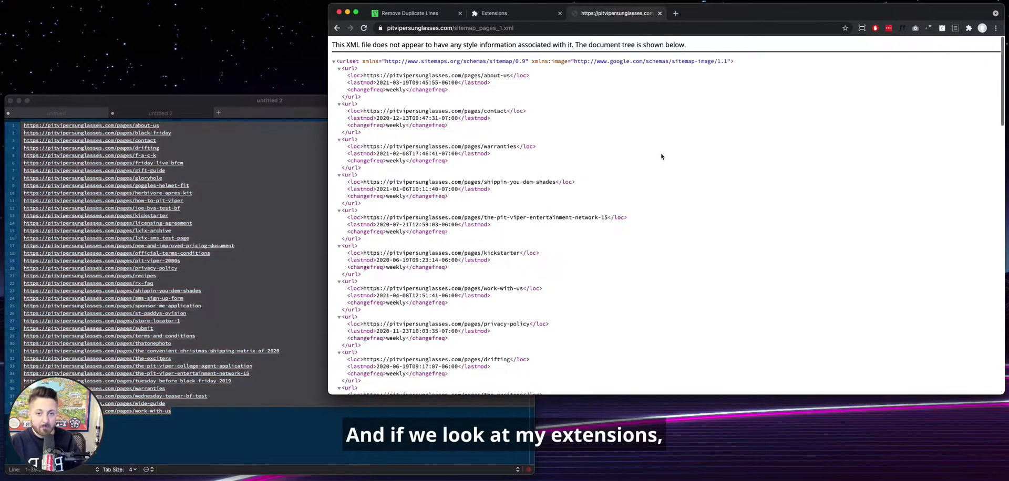
Check the Copy All Urls extension entry, then close the Extensions and sitemap tabs
left_click(516, 15)
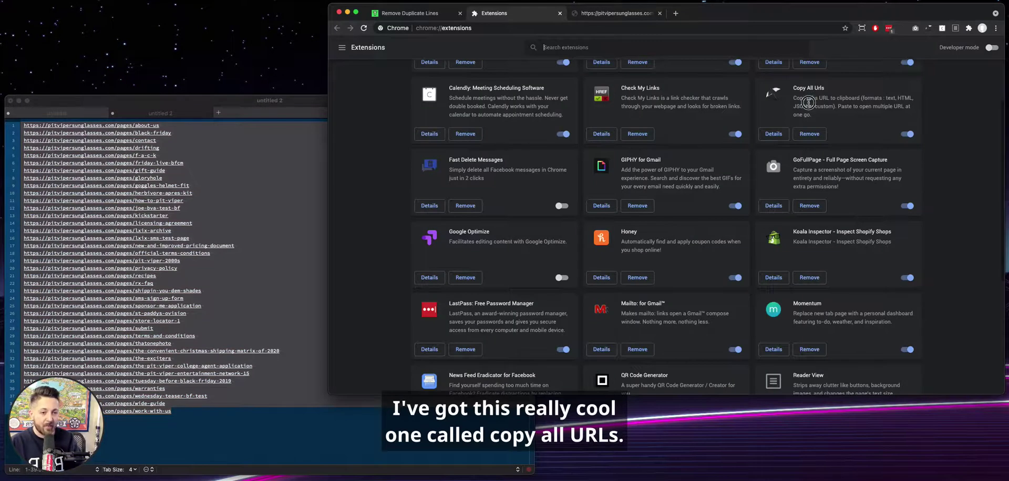
triple_click(809, 103)
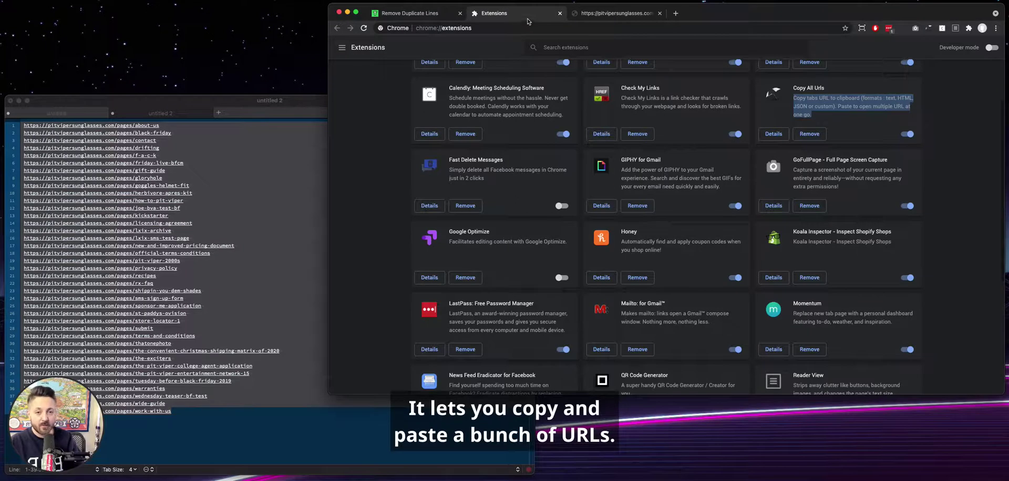
key("super+w")
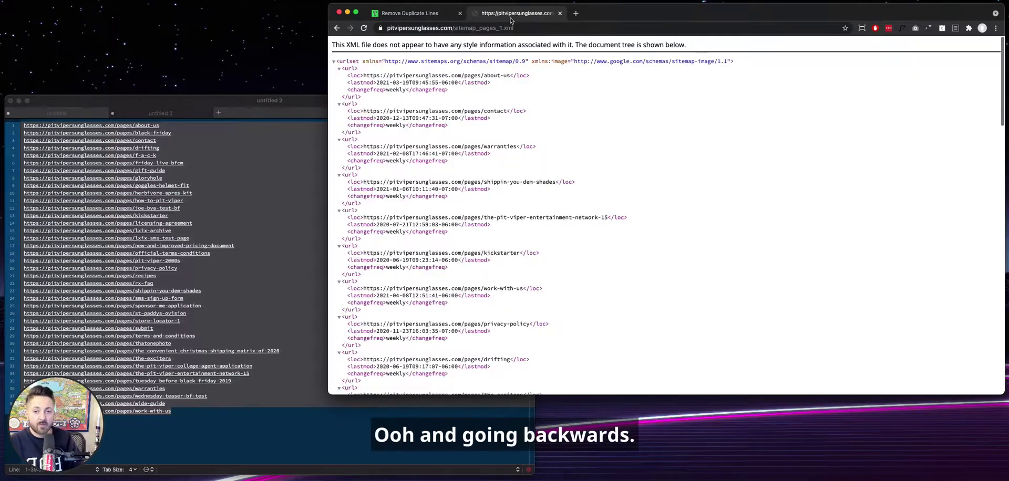
key("super+w")
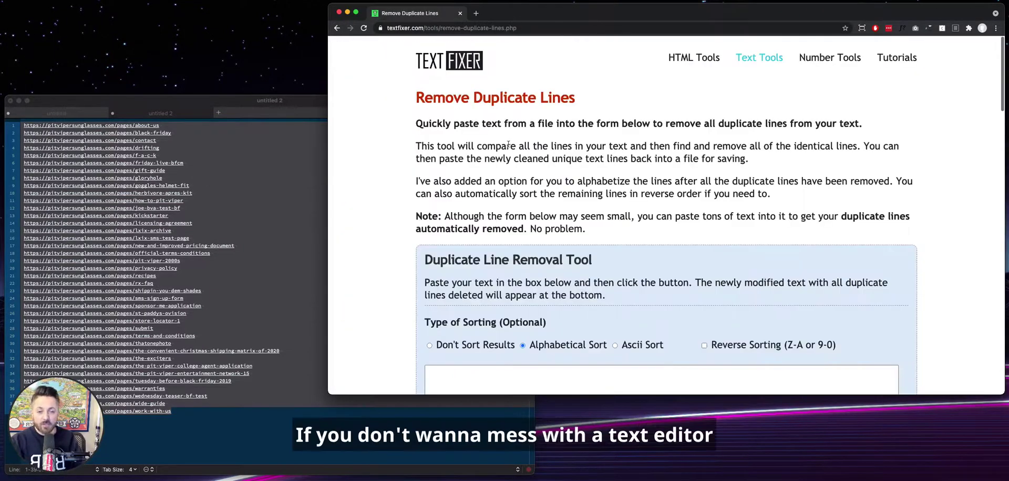
scroll(549, 210, "down", 4)
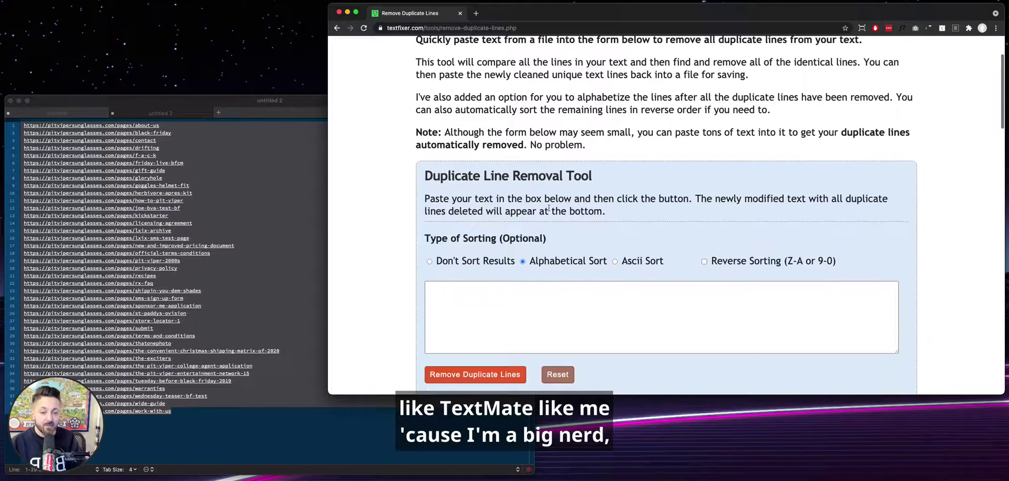
scroll(549, 208, "down", 2)
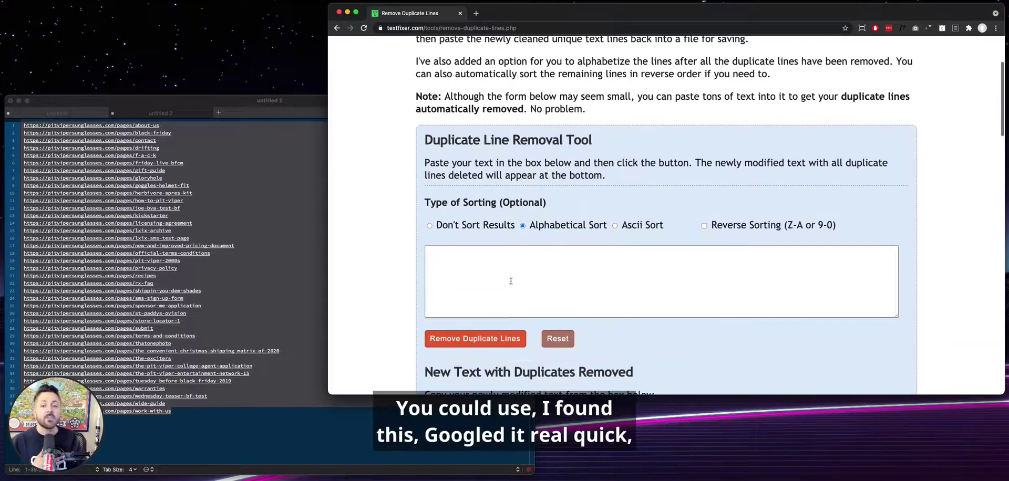
scroll(517, 161, "up", 5)
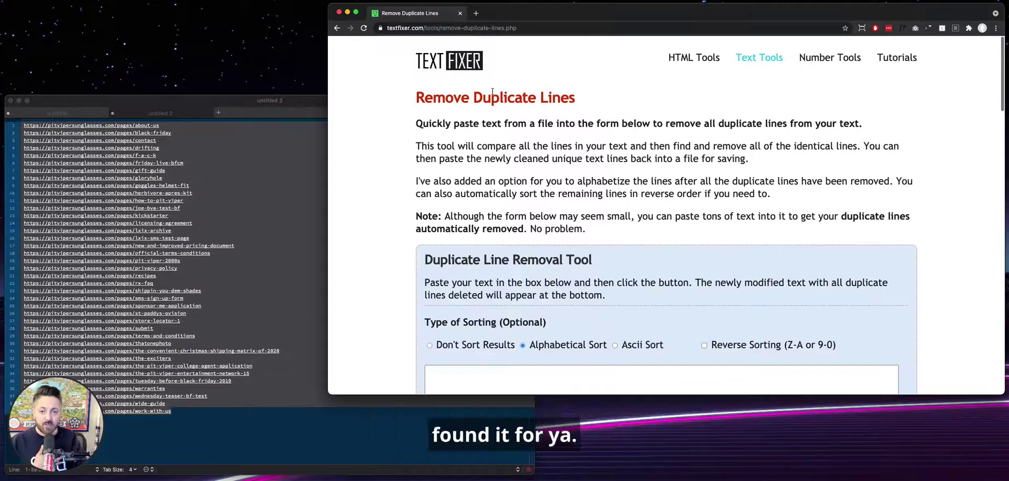
scroll(501, 213, "down", 3)
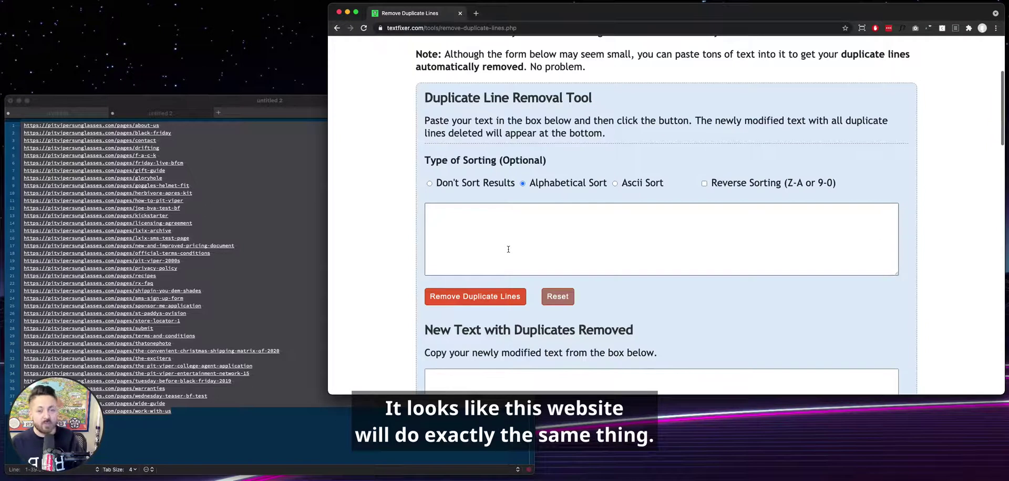
left_click(535, 30)
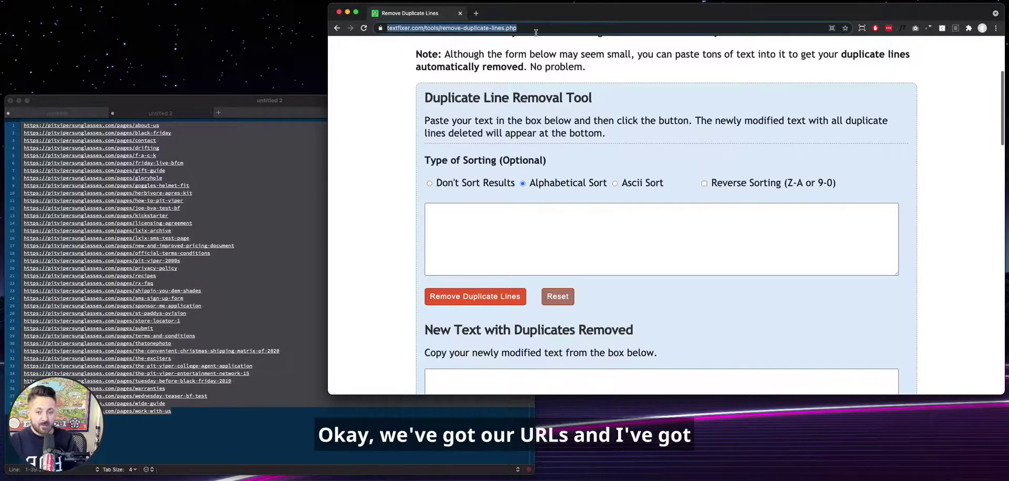
Use Copy All Urls' Paste to open all 39 copied page URLs as separate tabs
key("BackSpace")
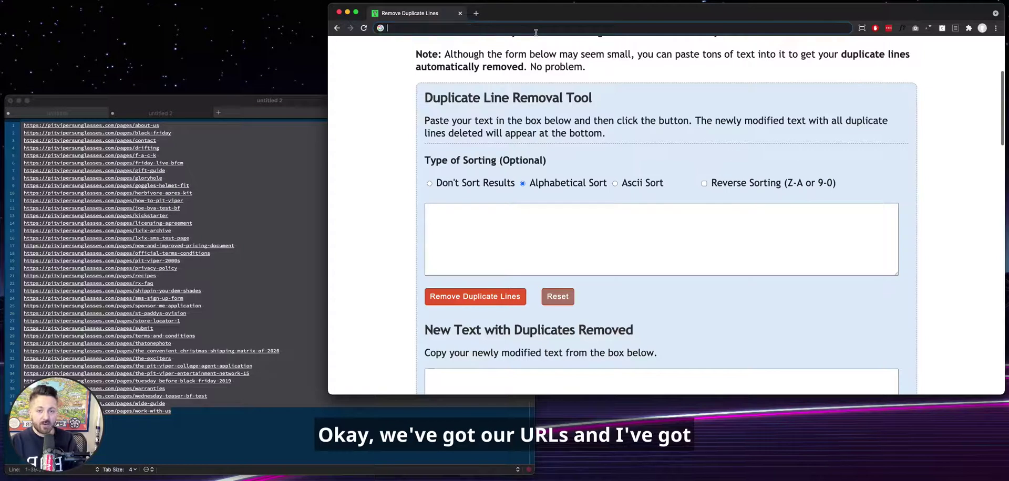
left_click(928, 29)
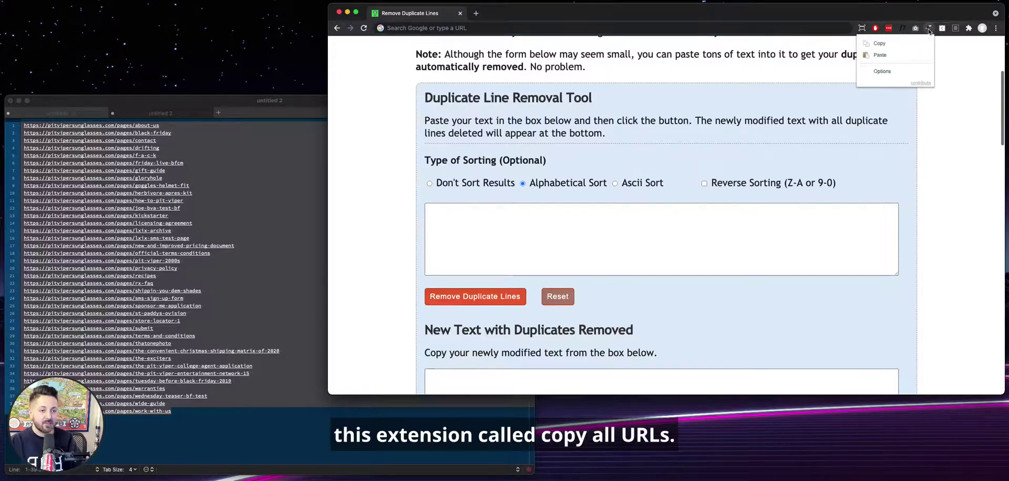
left_click(910, 56)
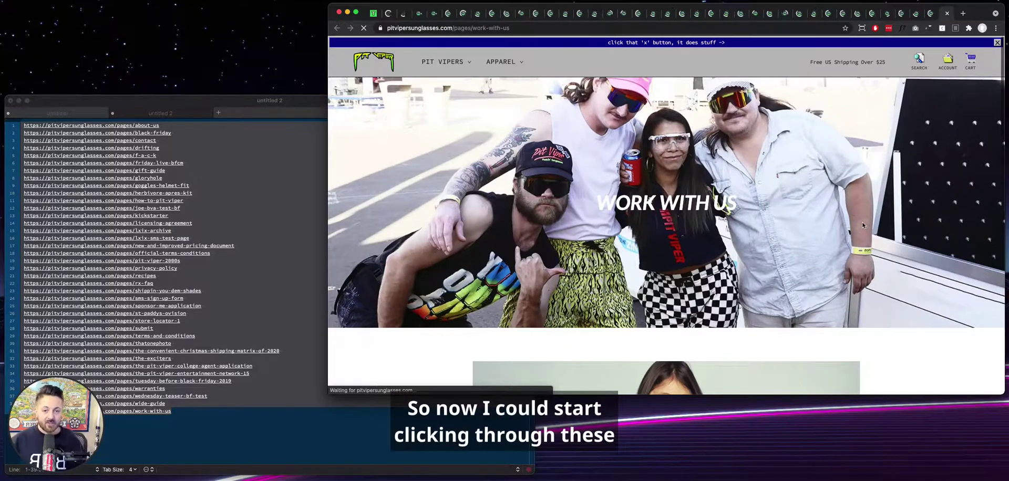
Scroll through the Work With Us page, then close it and the Wide Guide tab
scroll(809, 242, "down", 3)
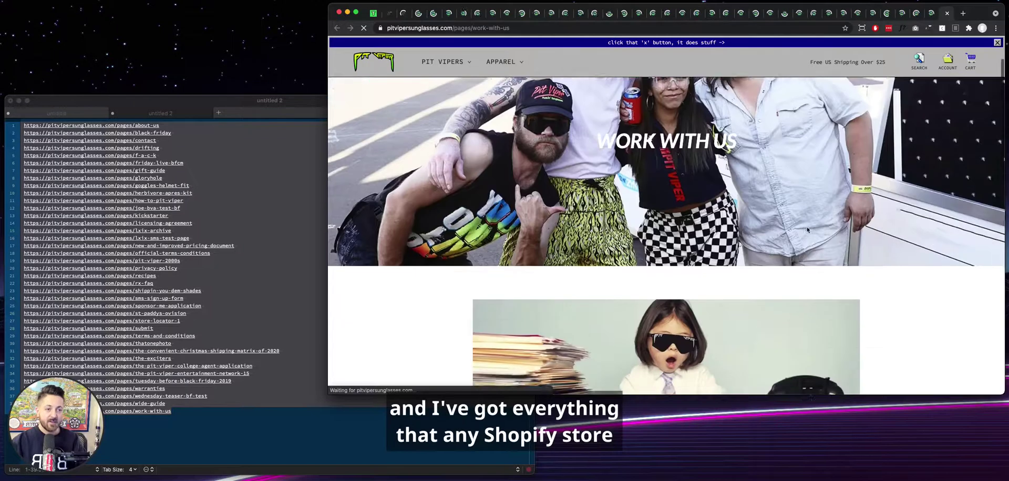
scroll(808, 230, "down", 3)
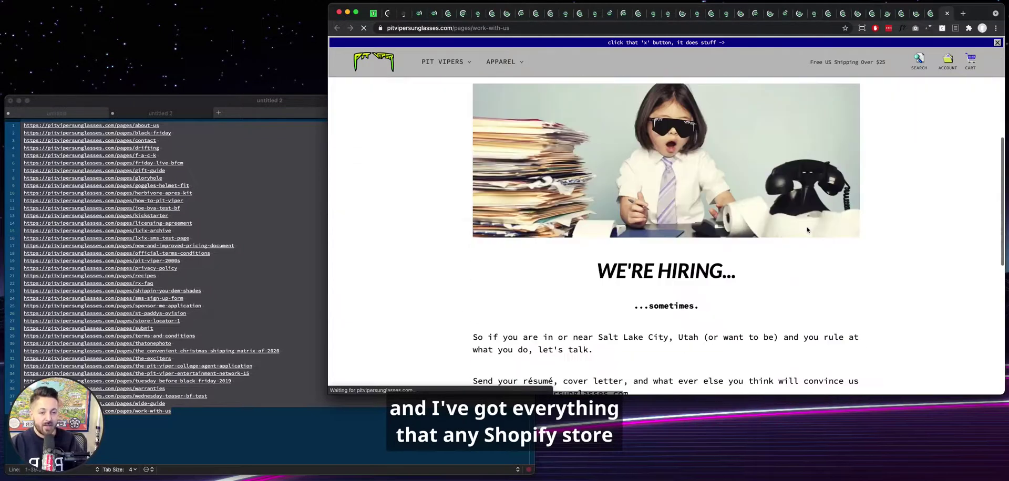
scroll(807, 230, "down", 1)
scroll(808, 229, "down", 3)
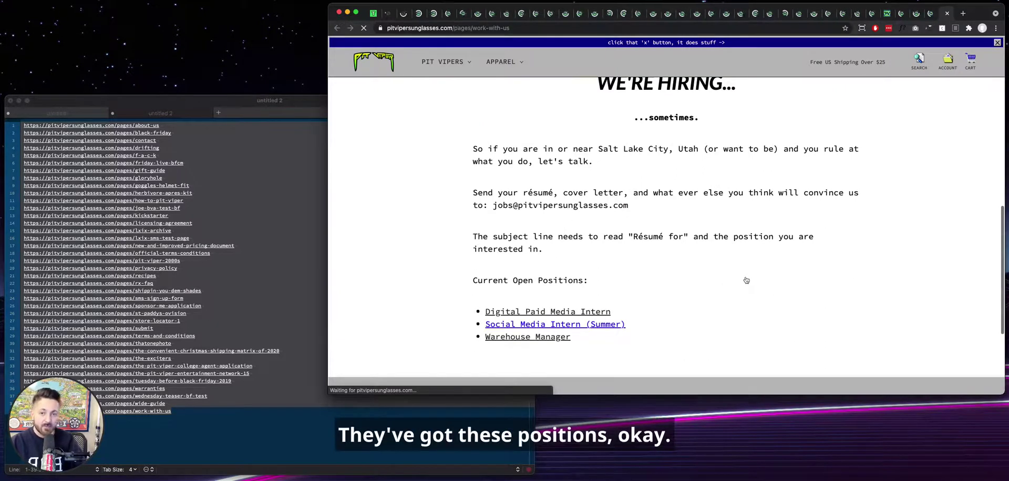
key("super+w")
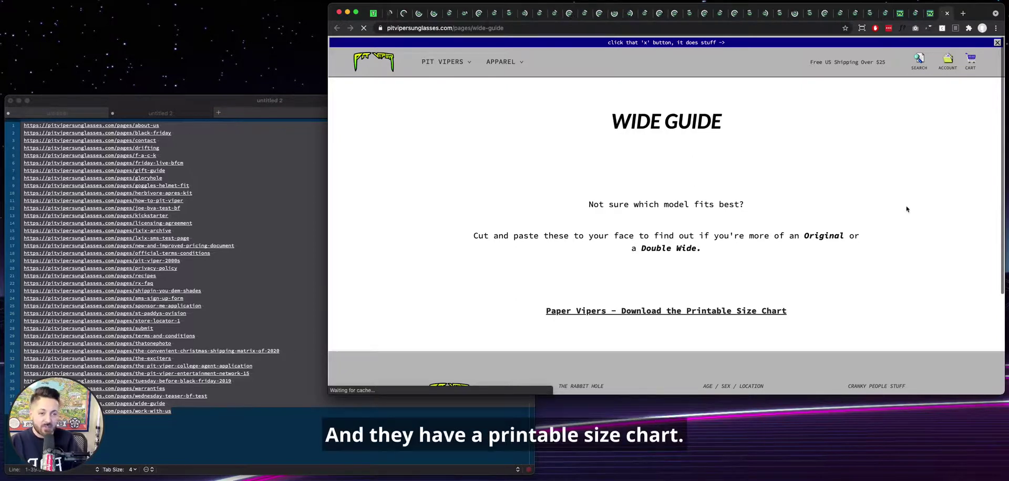
key("super+w")
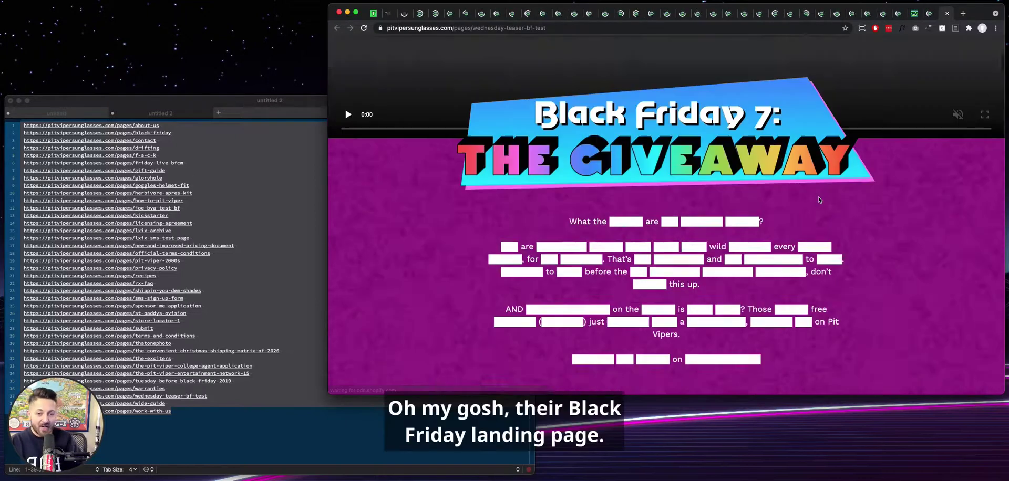
Scroll through and close the wednesday-teaser-bf-test, warranties and tuesday-before-black-friday tabs
scroll(788, 221, "down", 3)
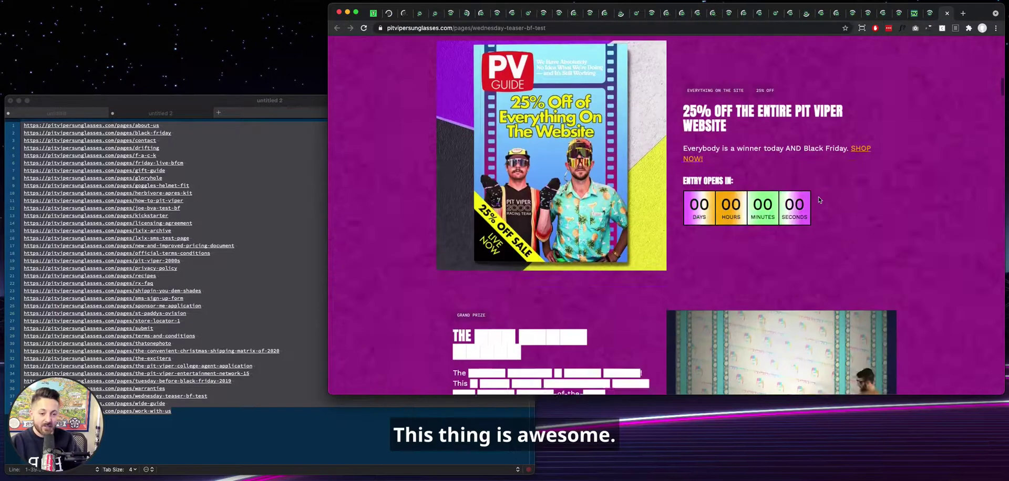
scroll(759, 238, "up", 4)
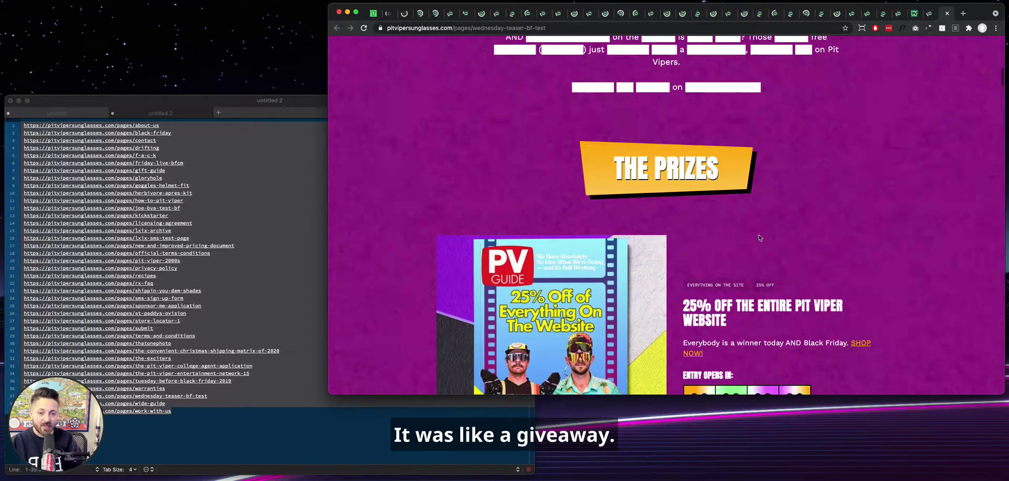
scroll(759, 238, "down", 11)
scroll(759, 238, "down", 12)
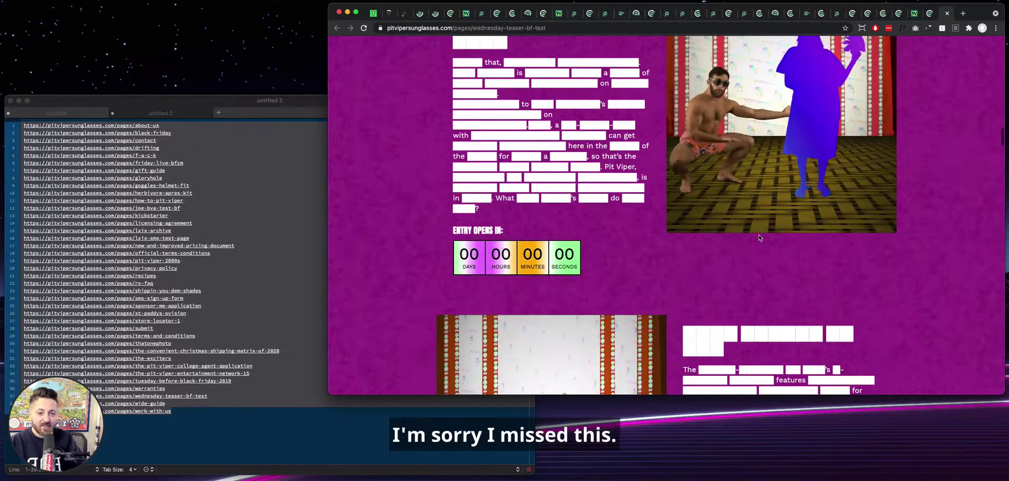
key("super+w")
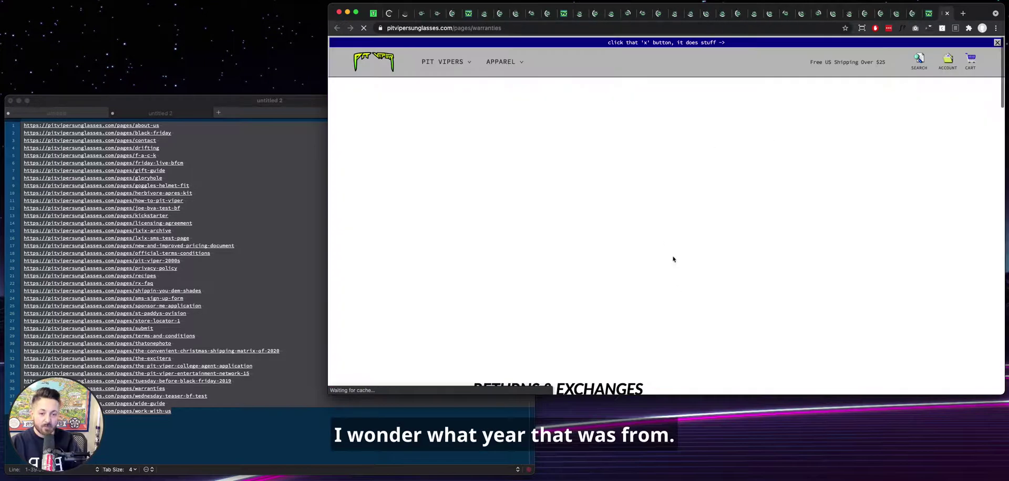
scroll(681, 304, "down", 10)
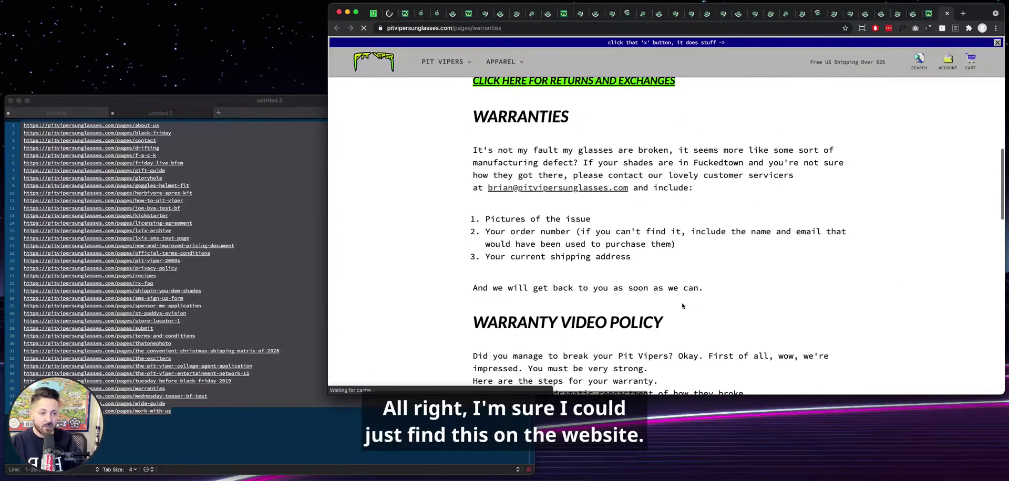
key("super+w")
scroll(701, 215, "down", 10)
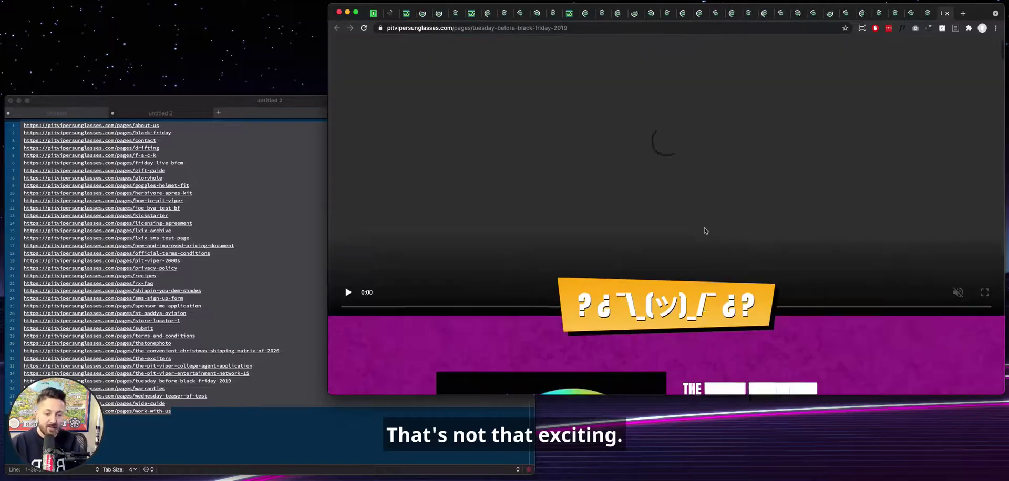
scroll(707, 135, "up", 1)
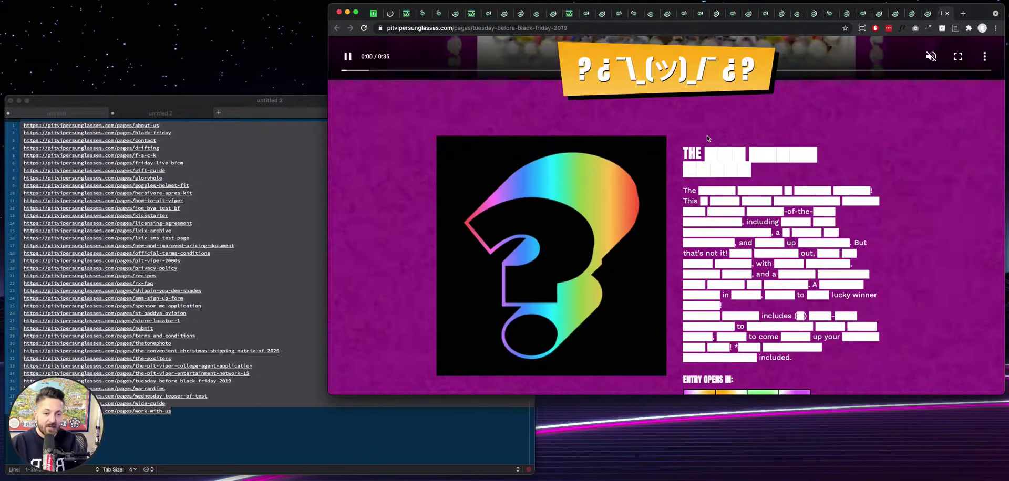
scroll(707, 136, "down", 5)
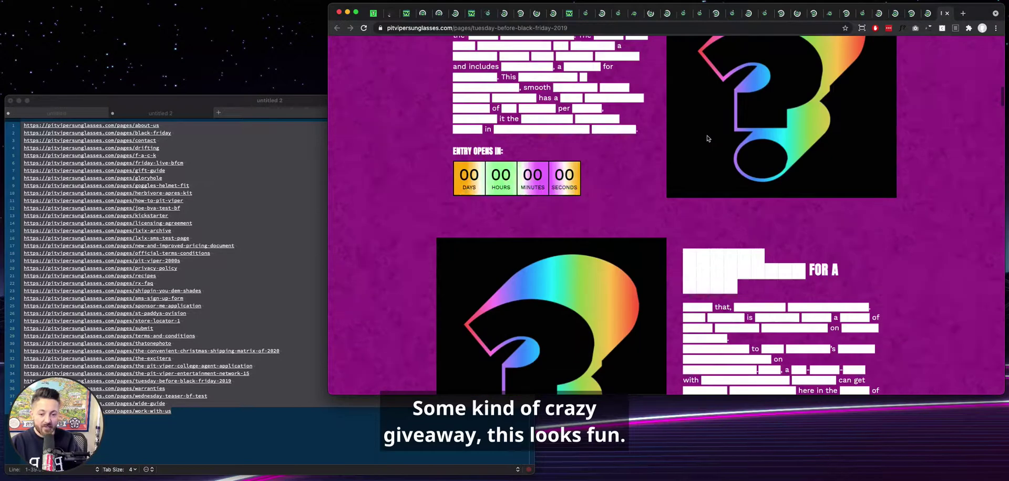
scroll(707, 136, "down", 4)
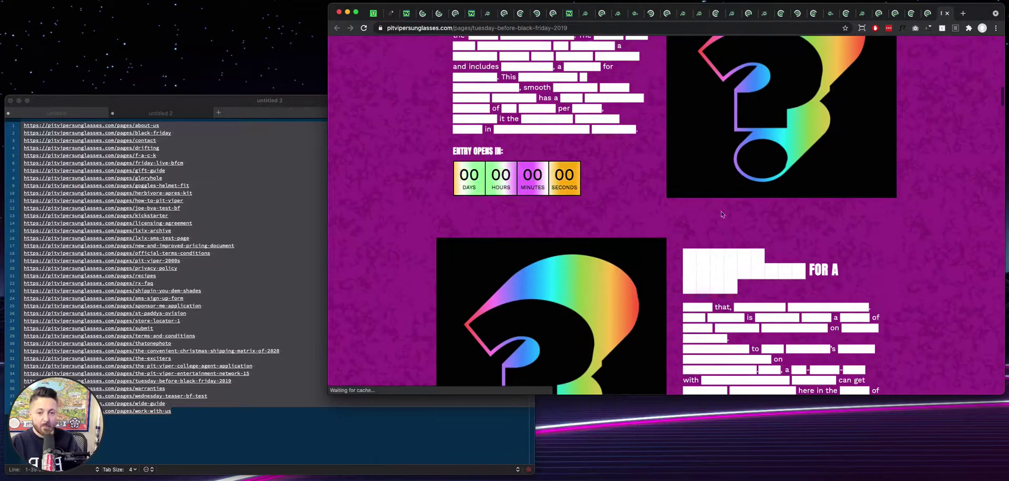
key("super+w")
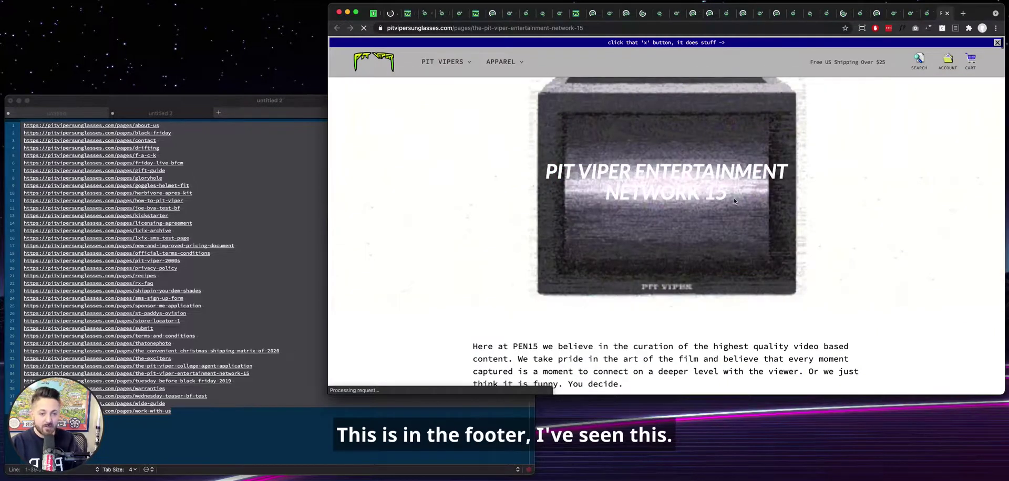
Close the Pit Viper Entertainment Network 15 tab to reach the College Agent Application page
key("super+w")
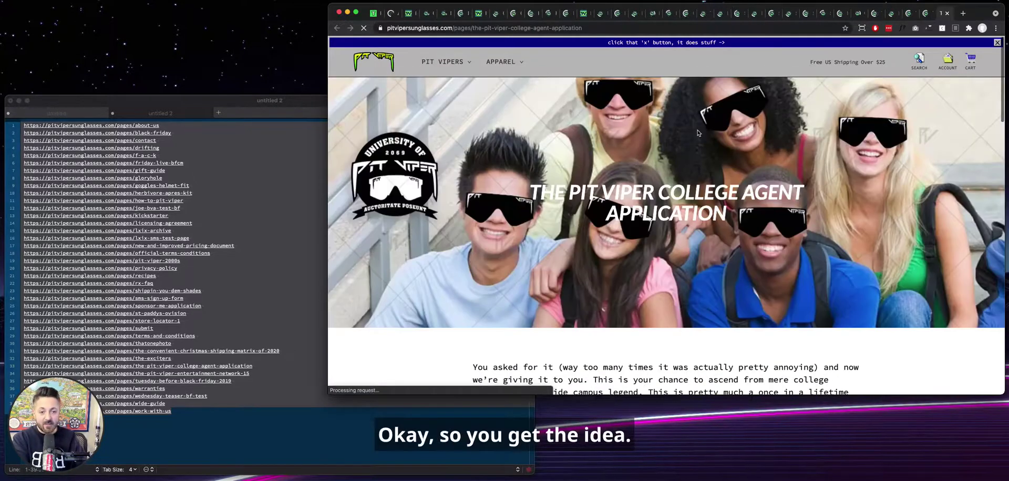